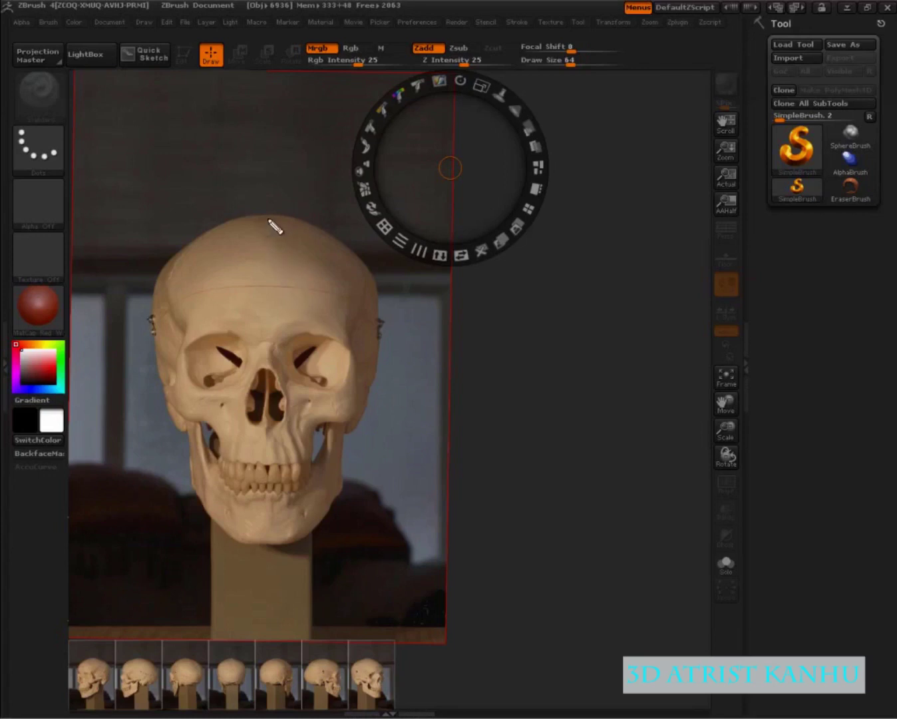
Draw a vertical centre line through the front-view skull and a horizontal line across the eye sockets.
drag(267, 195, 267, 574)
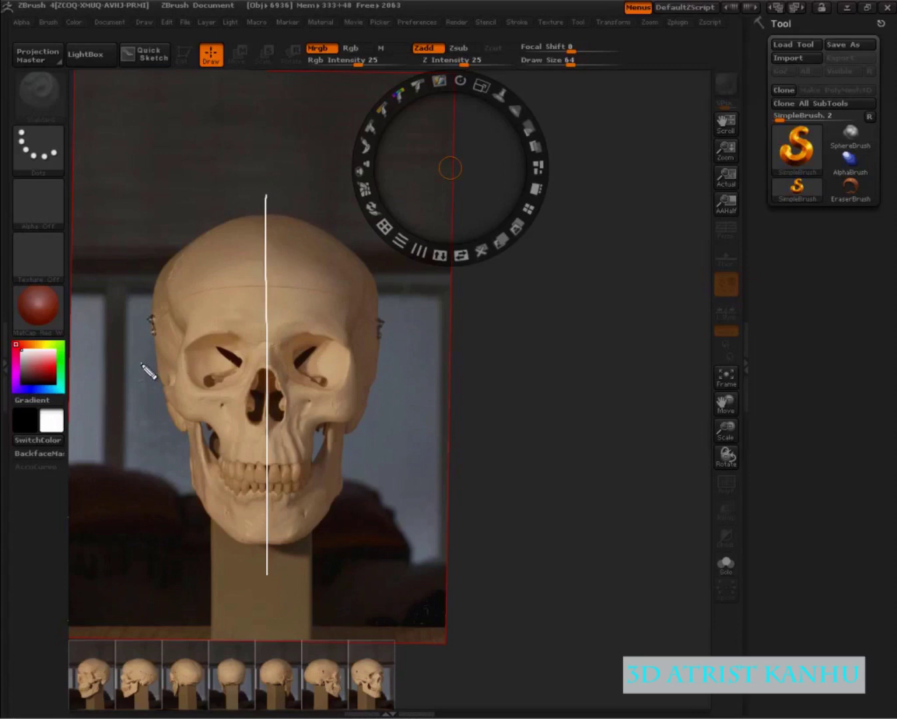
drag(142, 364, 416, 373)
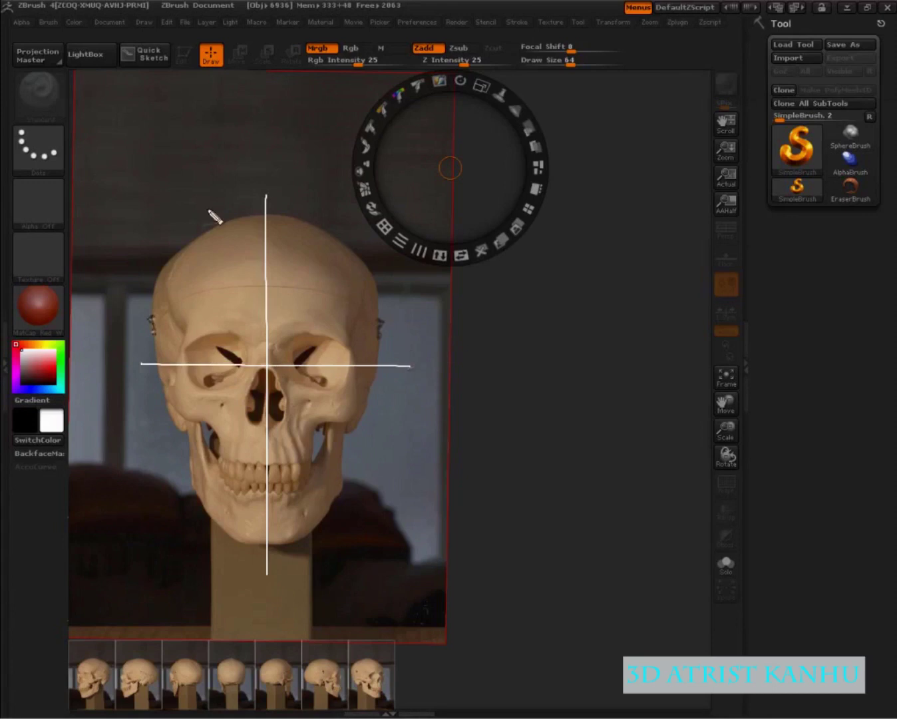
Sketch trial strokes beside the skull's crown, temple and jaw, and undo them.
mouse_move(151, 215)
mouse_down()
mouse_move(192, 211)
mouse_move(182, 333)
mouse_up()
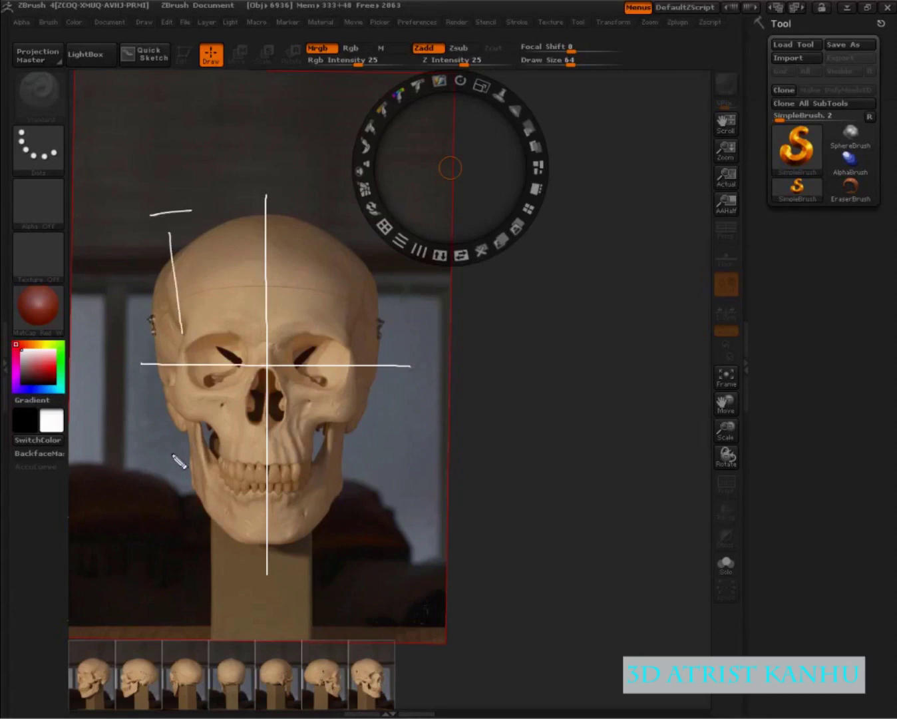
mouse_move(180, 384)
mouse_down()
mouse_move(191, 531)
mouse_move(203, 530)
mouse_up()
key(ctrl+z)
key(ctrl+z)
key(ctrl+z)
key(ctrl+z)
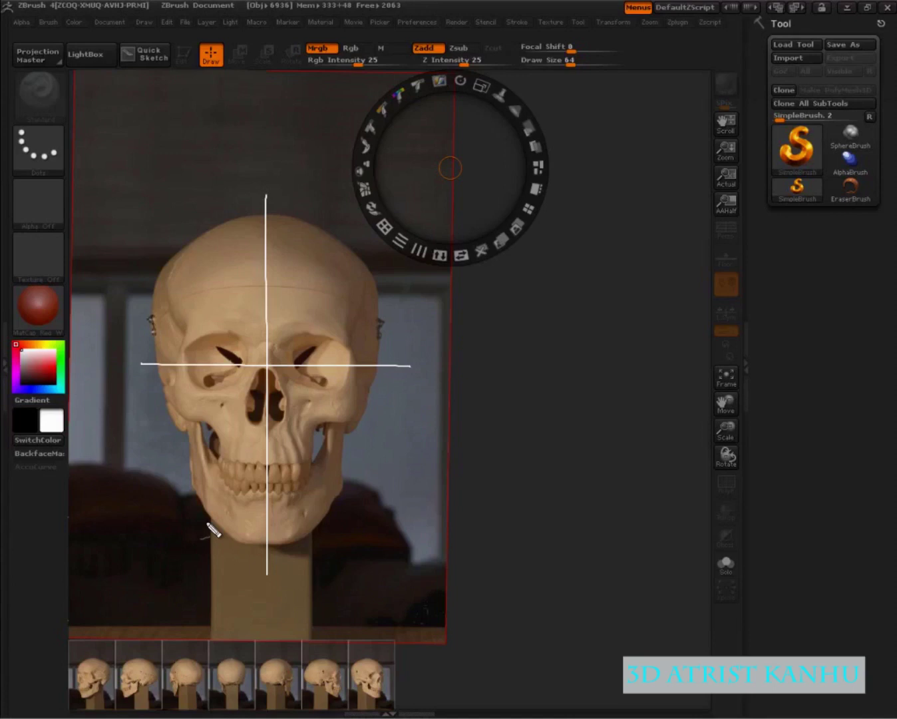
Mark the chin and crown next to the centre line, and undo the marks.
click(282, 544)
click(284, 215)
drag(313, 651, 355, 713)
key(ctrl+z)
key(ctrl+z)
key(ctrl+z)
key(ctrl+z)
Roughly outline the eye sockets, mouth line, nose base and one cheekbone over the skull, and undo these strokes.
mouse_move(192, 339)
mouse_down()
mouse_move(253, 367)
mouse_move(227, 336)
mouse_up()
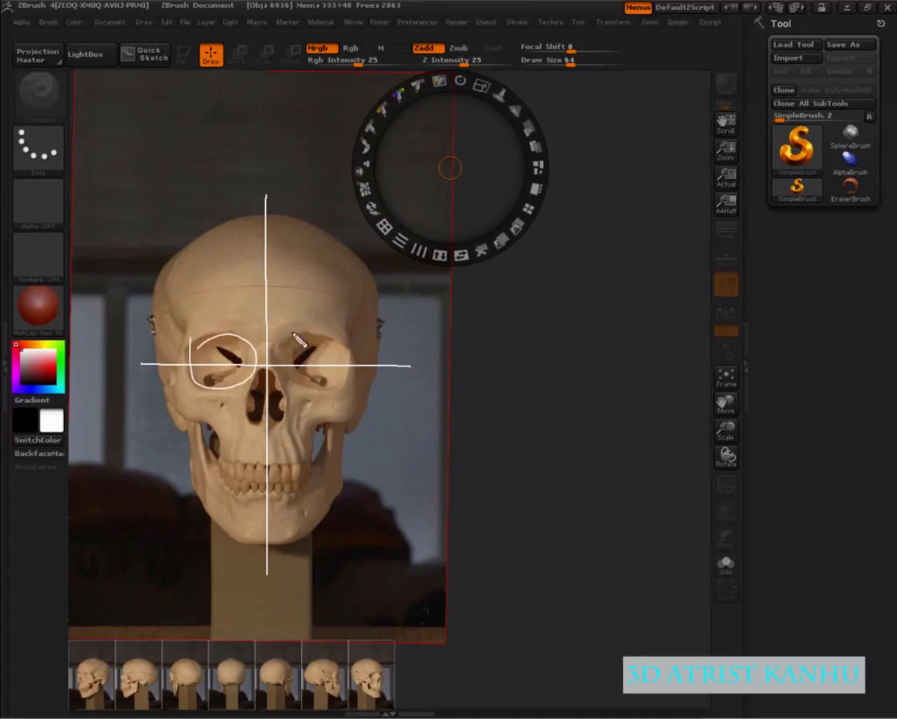
drag(292, 333, 312, 354)
drag(237, 477, 305, 476)
mouse_move(250, 430)
mouse_down()
mouse_move(333, 425)
mouse_move(365, 372)
mouse_up()
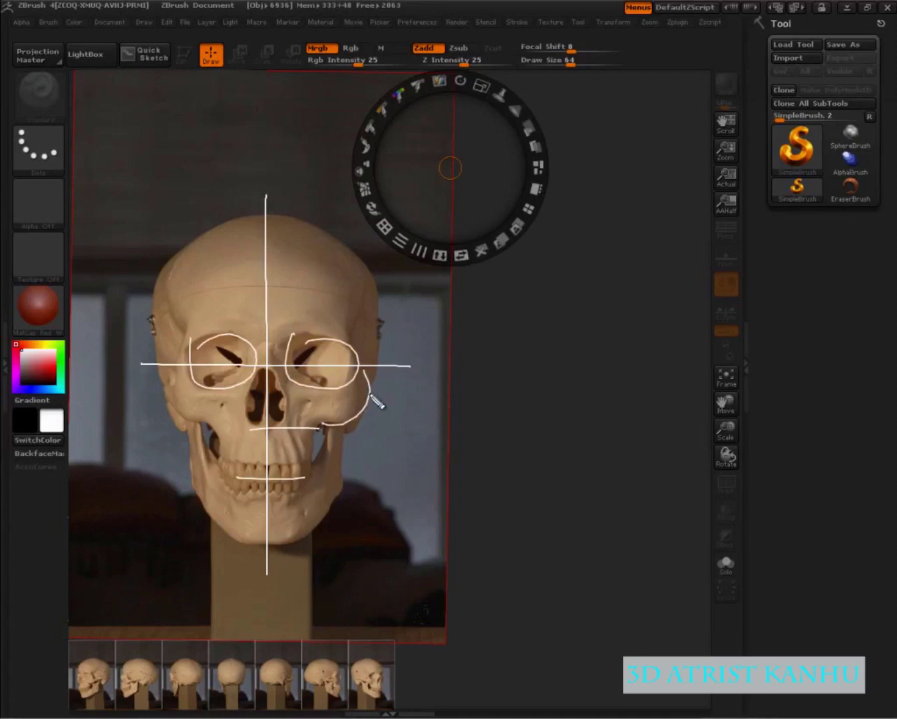
key(ctrl+z)
key(ctrl+z)
key(ctrl+z)
key(ctrl+z)
key(ctrl+z)
key(ctrl+z)
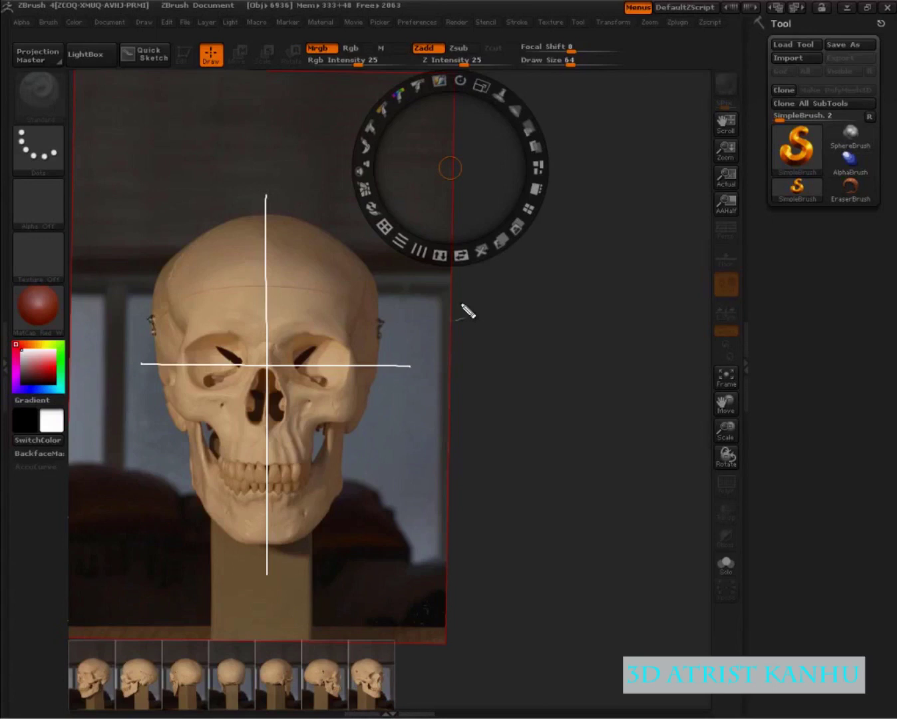
Frame the skull with vertical lines along both sides and horizontal lines at the crown and chin.
mouse_move(153, 290)
mouse_down()
mouse_move(156, 524)
mouse_move(157, 146)
mouse_up()
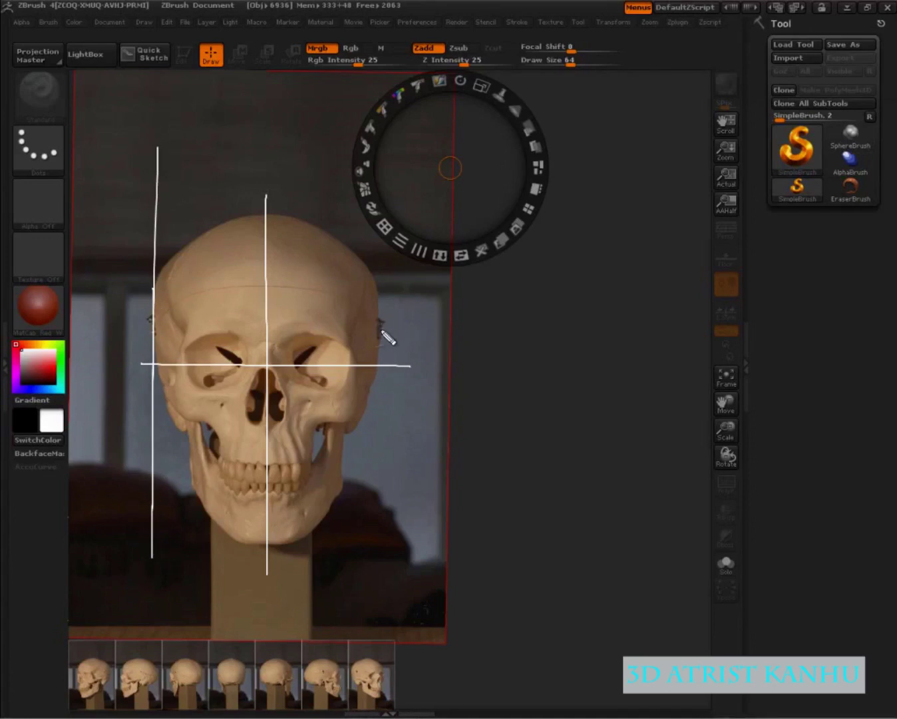
mouse_move(377, 332)
mouse_down()
mouse_move(377, 190)
mouse_move(379, 564)
mouse_up()
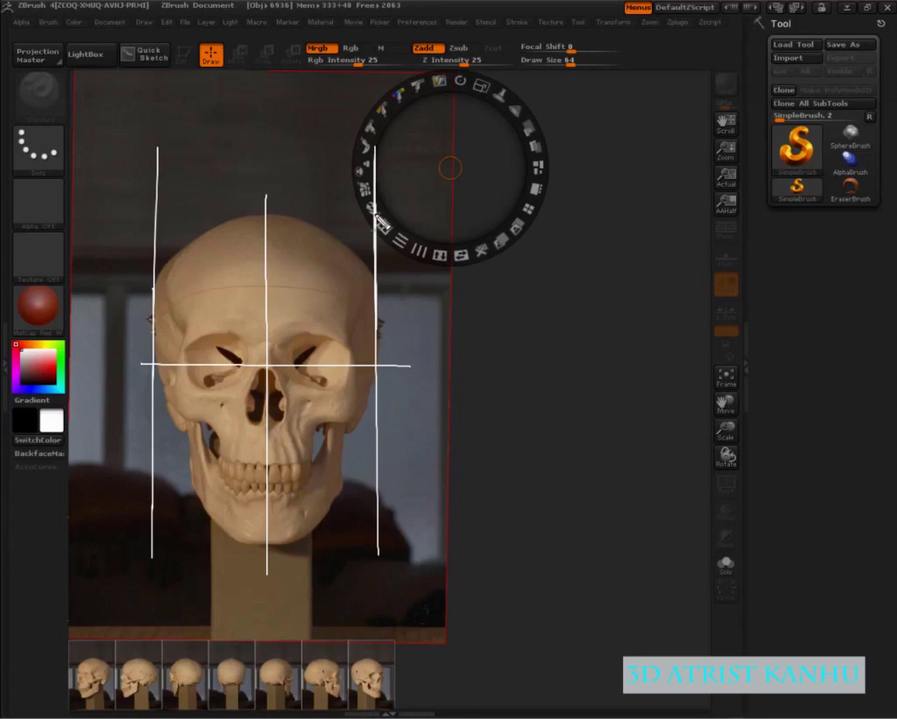
drag(375, 216, 126, 215)
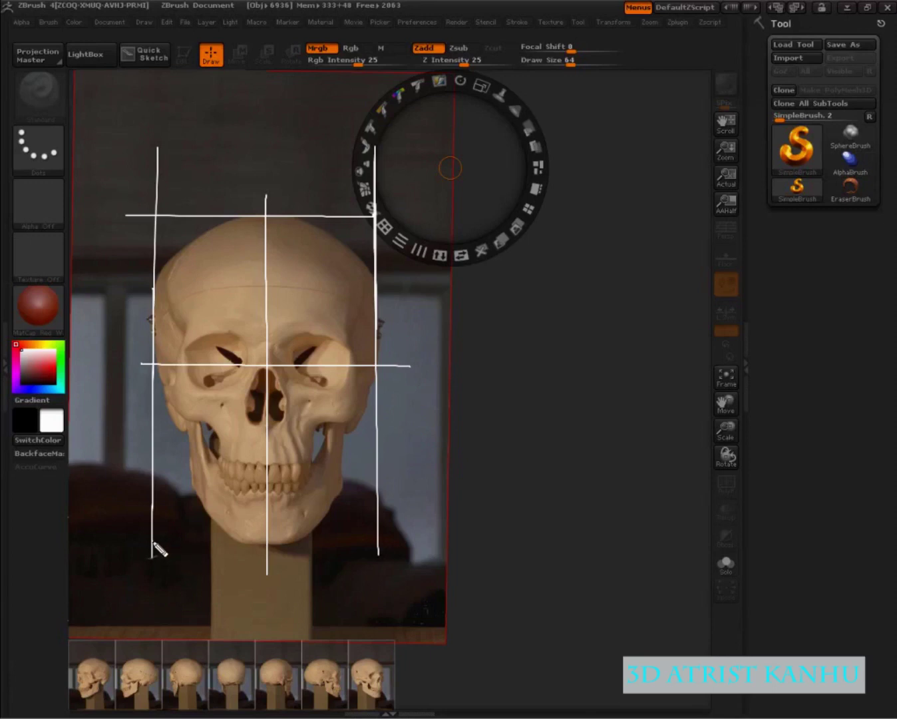
drag(152, 540, 401, 541)
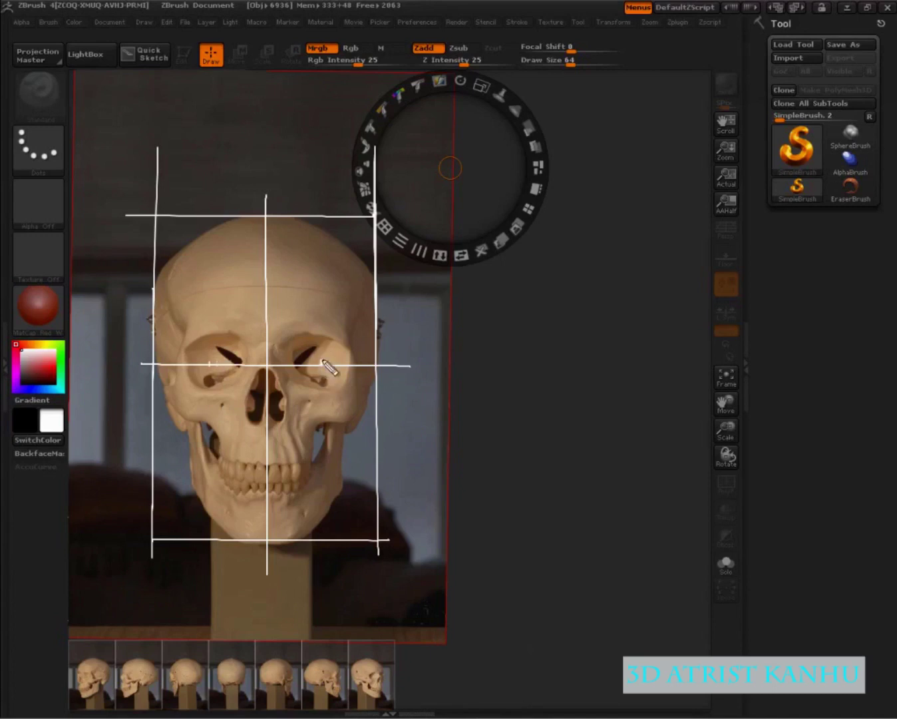
Mark subdivisions along the eye line, with a vertical guide at the right-hand socket's outer edge, and label the outermost space 1/8.
drag(321, 371, 322, 355)
drag(210, 385, 210, 353)
drag(181, 359, 180, 371)
mouse_move(348, 318)
mouse_down()
mouse_move(348, 426)
mouse_move(349, 291)
mouse_up()
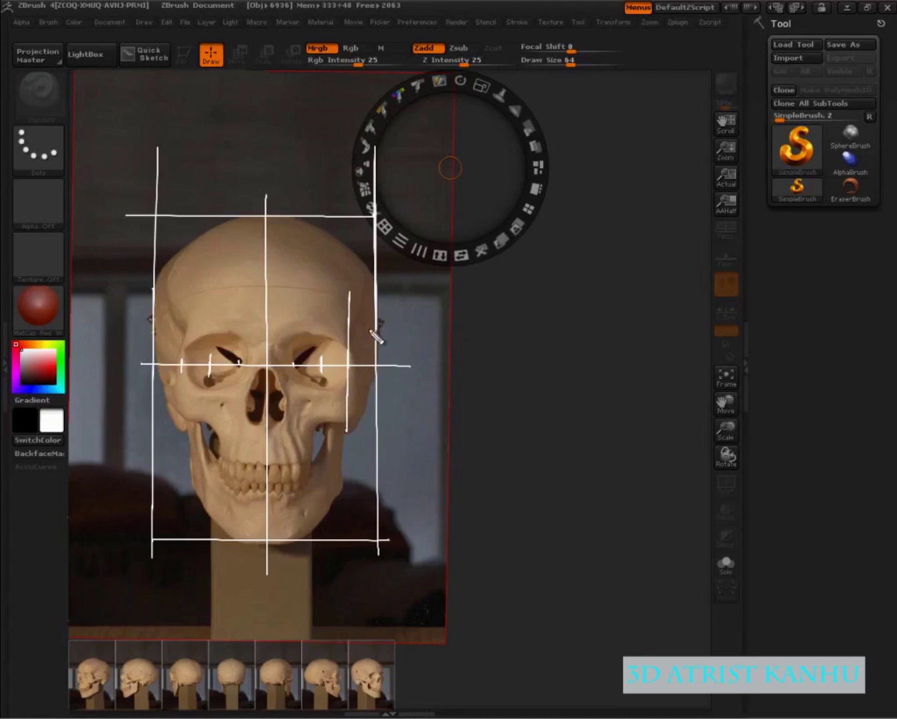
mouse_move(360, 328)
mouse_down()
mouse_move(356, 337)
mouse_move(360, 317)
mouse_up()
mouse_move(219, 325)
mouse_down()
mouse_move(194, 327)
mouse_move(189, 343)
mouse_move(203, 301)
mouse_move(193, 310)
mouse_up()
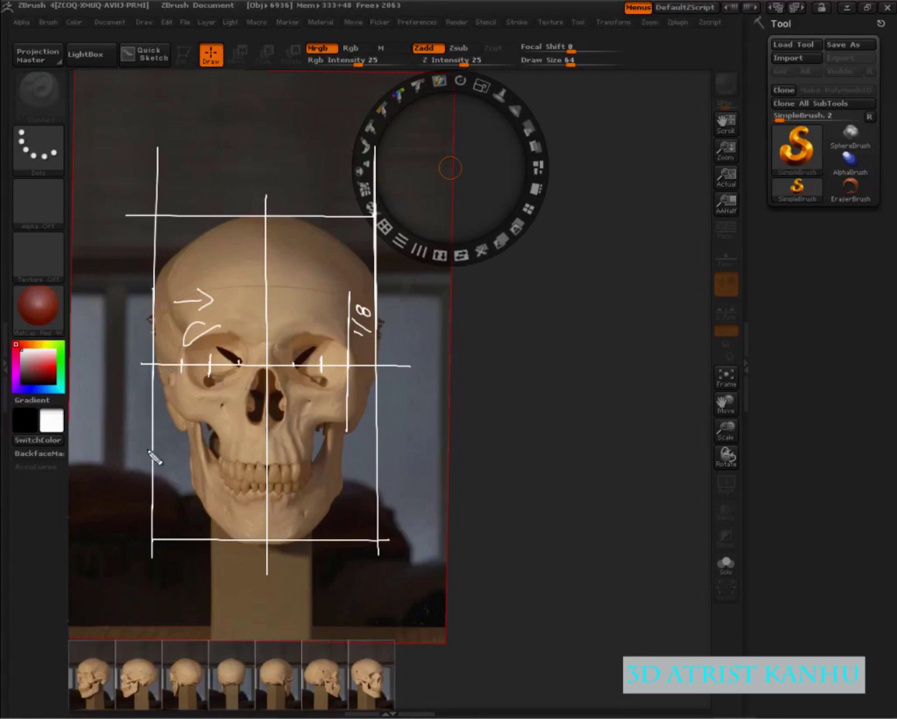
drag(120, 291, 143, 293)
drag(133, 281, 134, 309)
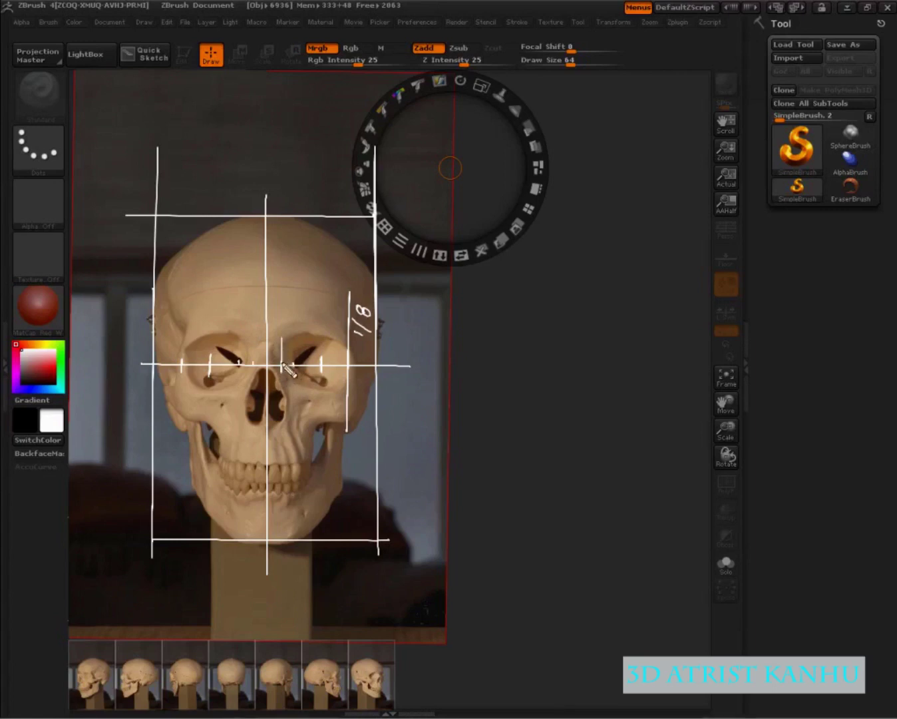
Mark the nose bridge width with two short verticals joined by a horizontal stroke, and label it 1/8.
drag(282, 364, 284, 330)
drag(252, 389, 251, 327)
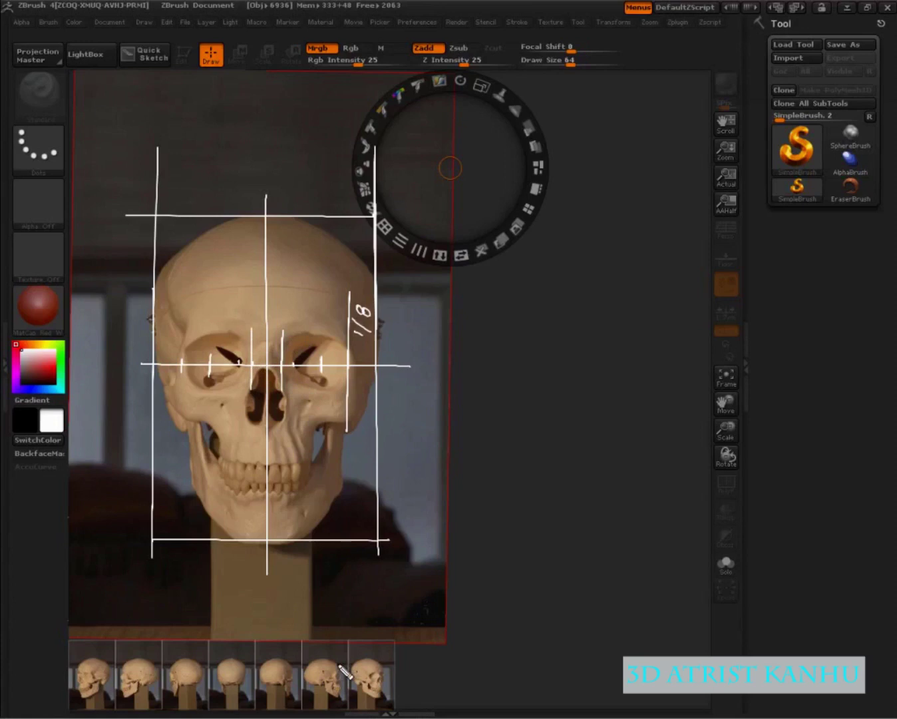
drag(252, 347, 282, 342)
drag(278, 288, 274, 314)
mouse_move(281, 292)
mouse_down()
mouse_move(276, 312)
mouse_move(285, 297)
mouse_up()
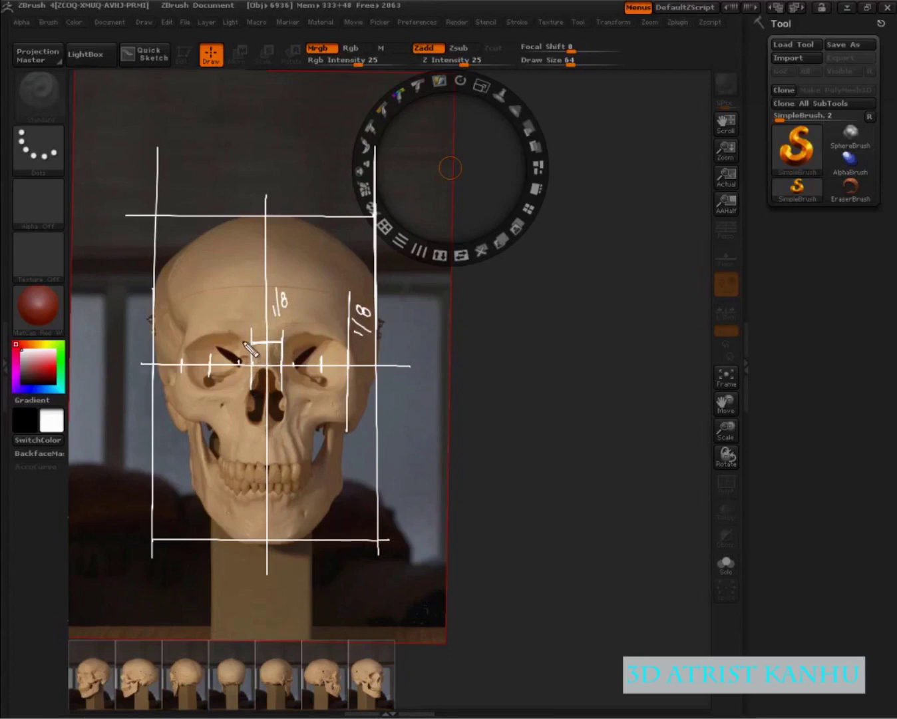
Box in the eye sockets with guides at the brow, lower rims and left-hand outer edge, labelling the spaces above and below the eye line 1/8.
drag(244, 340, 228, 387)
drag(294, 331, 332, 331)
drag(216, 331, 223, 330)
drag(297, 335, 157, 332)
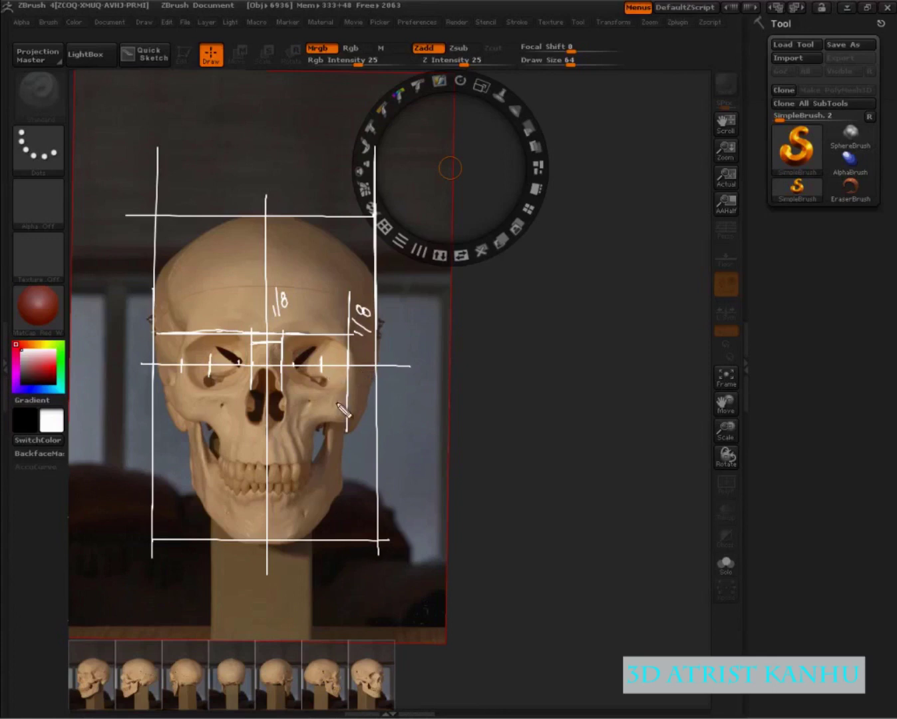
drag(188, 394, 345, 395)
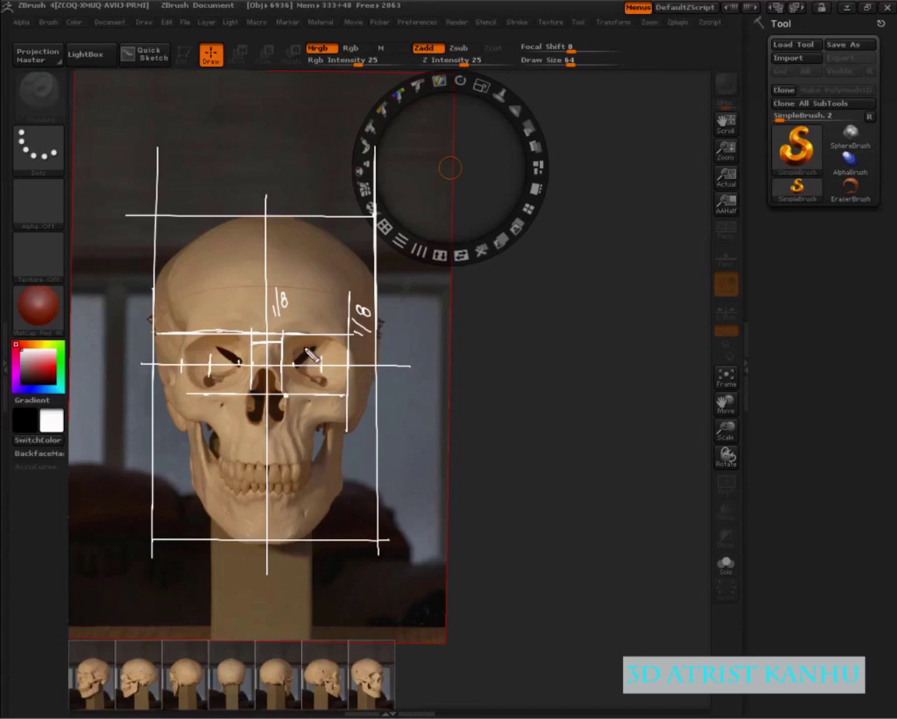
mouse_move(299, 341)
mouse_down()
mouse_move(317, 354)
mouse_move(330, 339)
mouse_move(331, 355)
mouse_move(308, 387)
mouse_move(330, 370)
mouse_move(335, 384)
mouse_up()
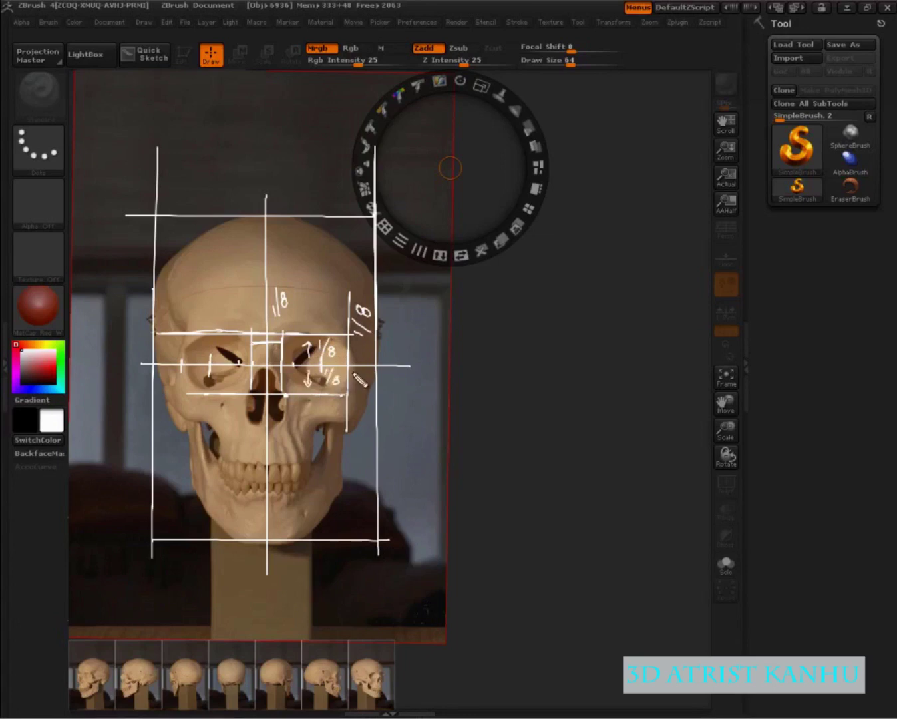
drag(185, 334, 184, 393)
Outline the left-hand eye socket in red as an octagon fitted inside its guide box.
drag(251, 352, 239, 332)
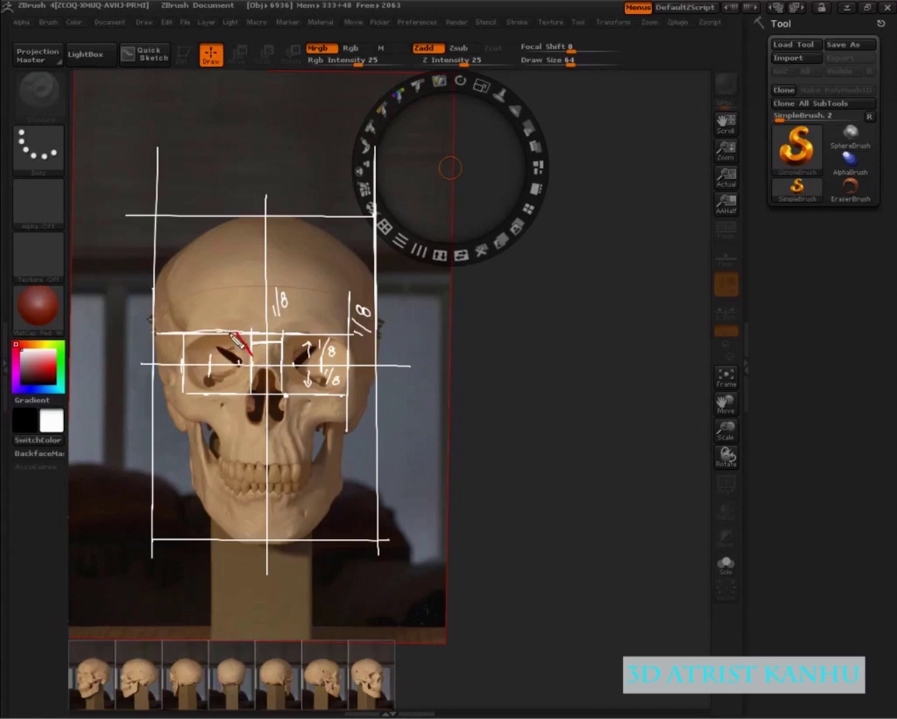
drag(237, 332, 213, 331)
mouse_move(209, 332)
mouse_down()
mouse_move(183, 350)
mouse_move(184, 378)
mouse_up()
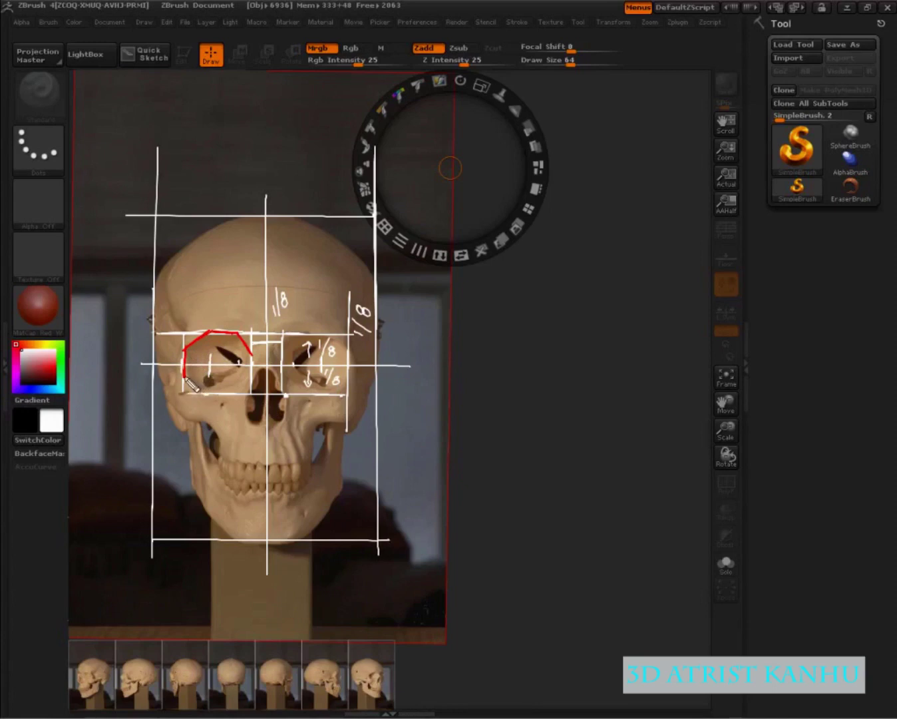
mouse_move(185, 378)
mouse_down()
mouse_move(208, 394)
mouse_move(229, 392)
mouse_move(252, 360)
mouse_up()
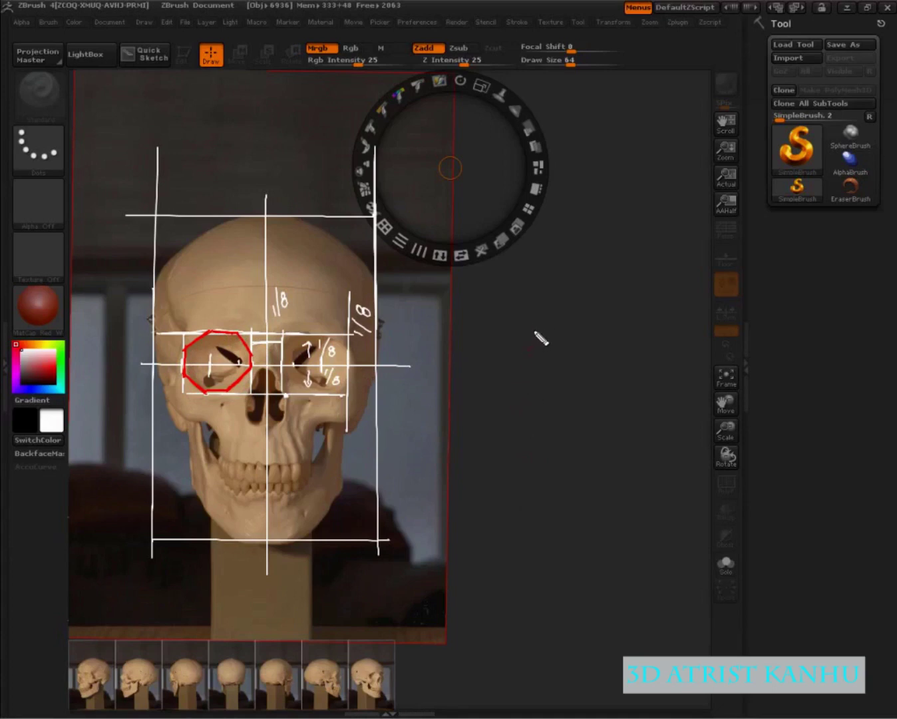
Sketch a slanted four-sided shape on the empty canvas beside the skull and cut its corners to form an octagon.
mouse_move(534, 317)
mouse_down()
mouse_move(534, 404)
mouse_move(619, 303)
mouse_move(658, 284)
mouse_up()
drag(530, 415, 640, 384)
drag(642, 286, 644, 383)
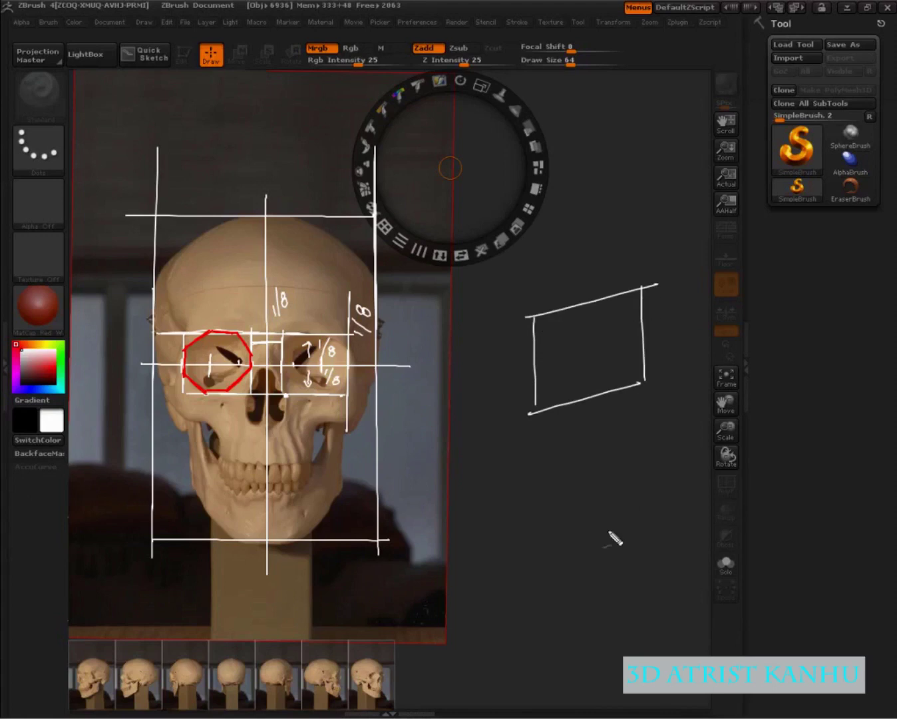
drag(609, 285, 668, 337)
mouse_move(577, 292)
mouse_down()
mouse_move(525, 356)
mouse_move(579, 413)
mouse_move(645, 357)
mouse_up()
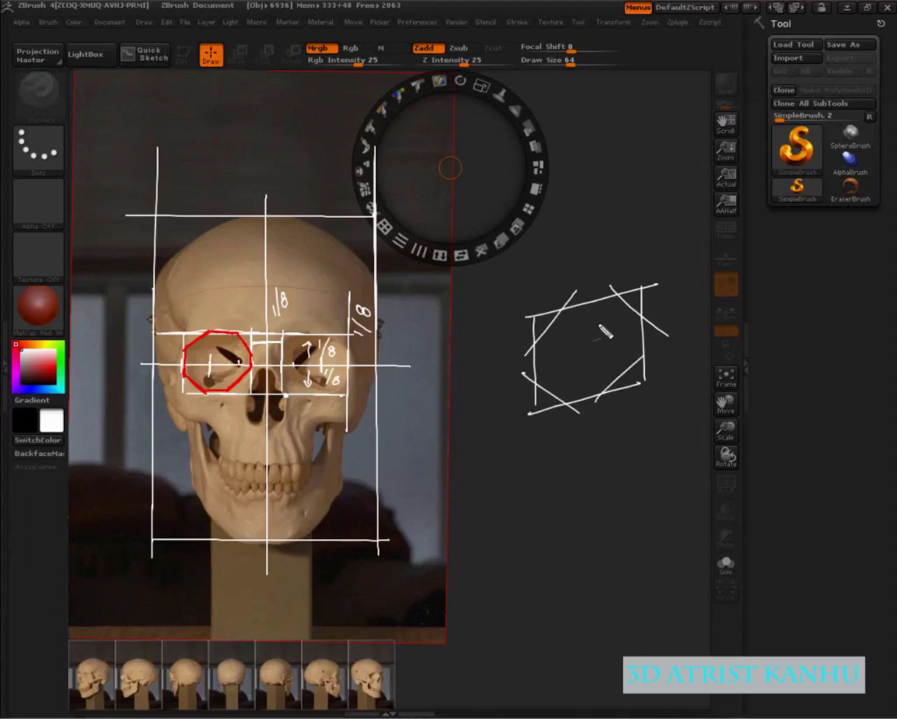
mouse_move(616, 295)
mouse_down()
mouse_move(645, 341)
mouse_move(602, 403)
mouse_up()
drag(533, 384, 576, 407)
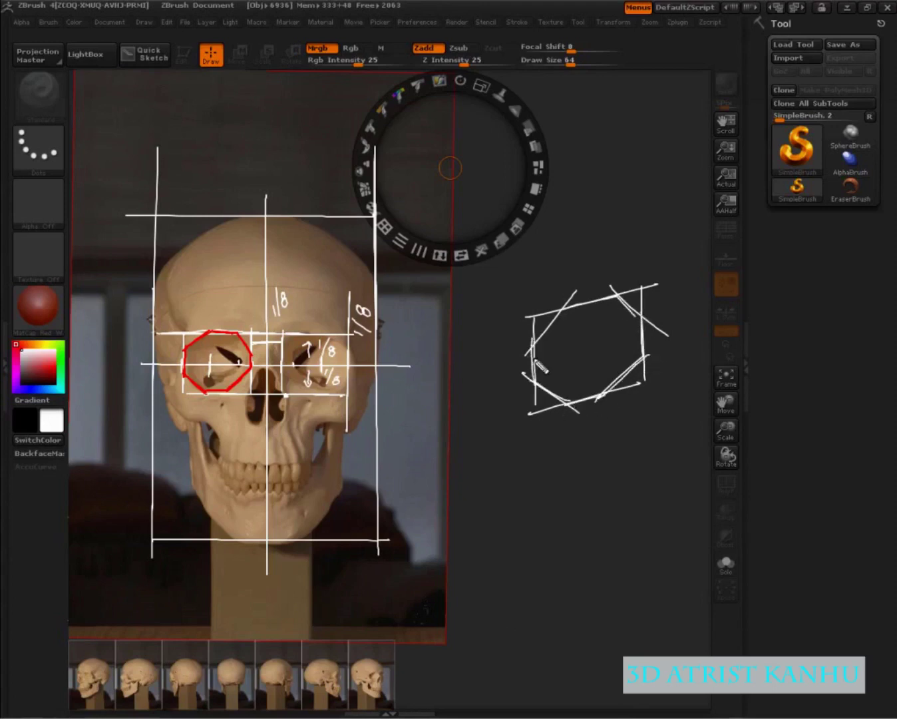
mouse_move(535, 363)
mouse_down()
mouse_move(555, 311)
mouse_move(566, 307)
mouse_up()
Sketch a second slanted four-sided shape below the octagon and hatch the octagon's interior.
mouse_move(547, 541)
mouse_down()
mouse_move(550, 466)
mouse_move(656, 443)
mouse_move(659, 521)
mouse_up()
mouse_move(545, 451)
mouse_down()
mouse_move(547, 508)
mouse_move(662, 526)
mouse_up()
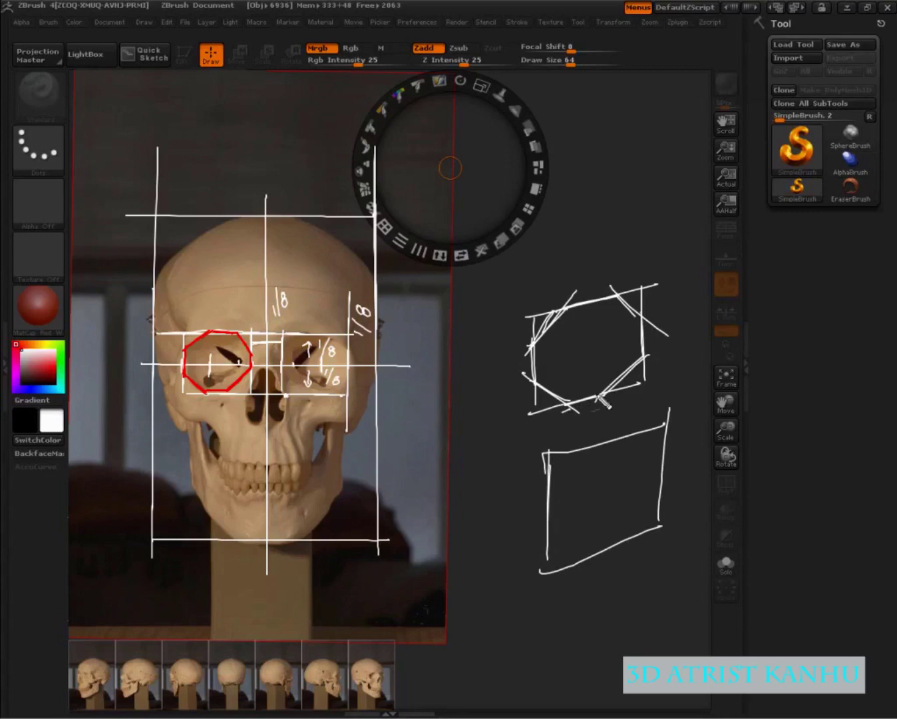
mouse_move(604, 402)
mouse_down()
mouse_move(566, 399)
mouse_move(599, 380)
mouse_move(599, 366)
mouse_move(574, 364)
mouse_move(640, 337)
mouse_move(559, 321)
mouse_move(575, 314)
mouse_up()
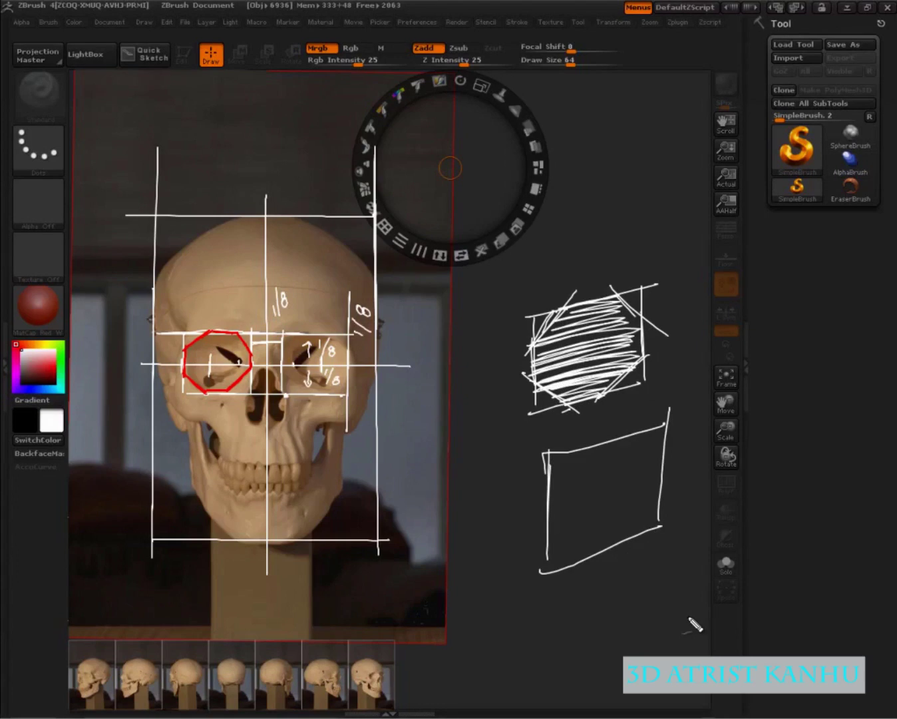
Undo all the demonstration shapes drawn on the empty canvas beside the skull.
key(ctrl+z)
key(ctrl+z)
key(ctrl+z)
key(ctrl+z)
key(ctrl+z)
key(ctrl+z)
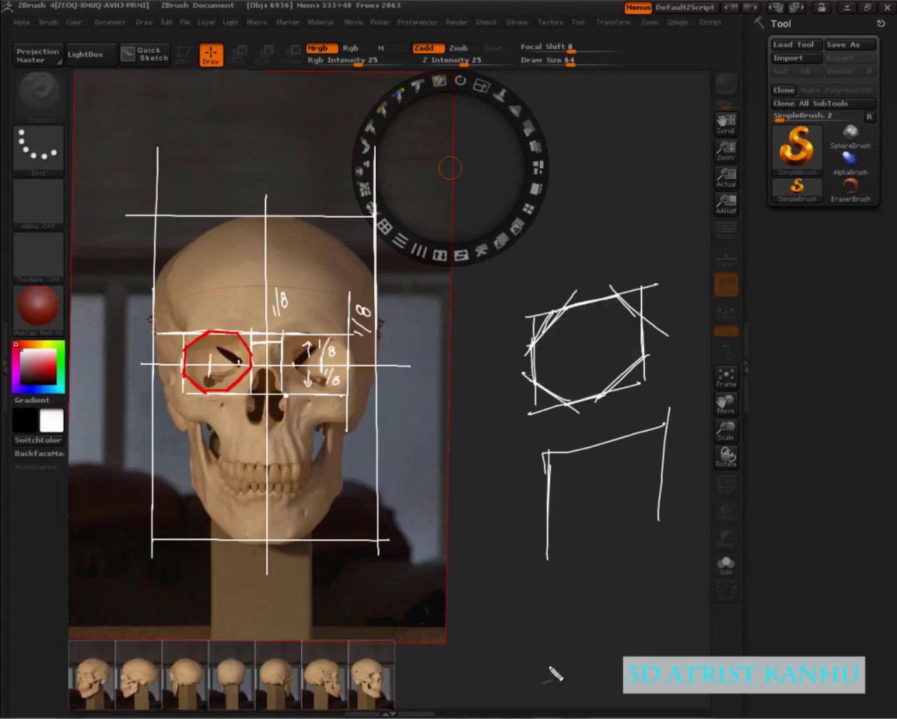
key(ctrl+z)
key(ctrl+z)
key(ctrl+z)
key(ctrl+z)
key(ctrl+z)
key(ctrl+z)
key(ctrl+z)
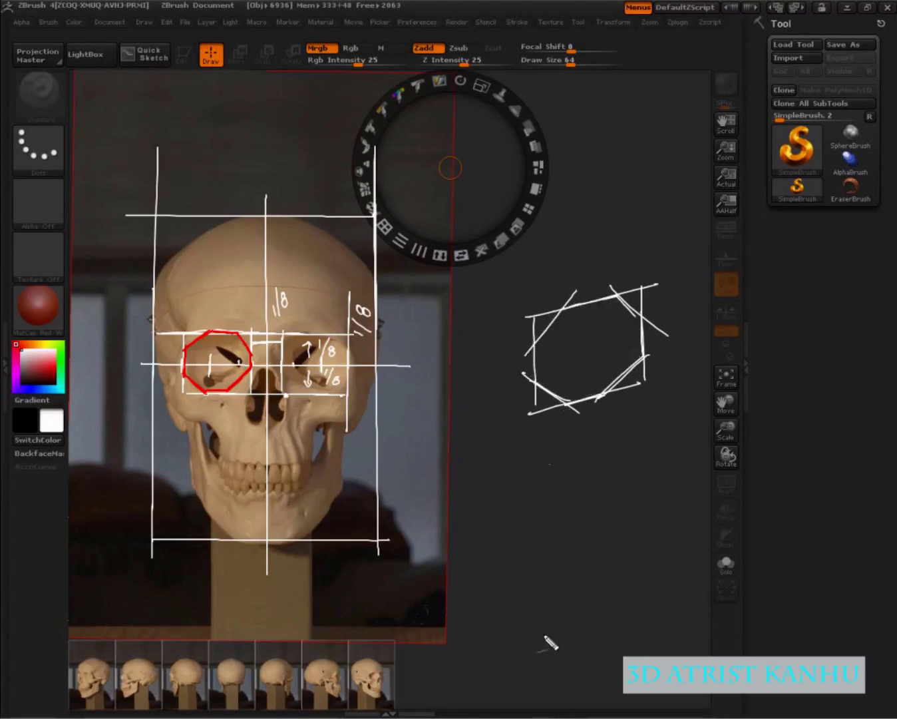
key(ctrl+z)
key(ctrl+z)
key(ctrl+z)
key(ctrl+z)
key(ctrl+z)
key(ctrl+z)
key(ctrl+z)
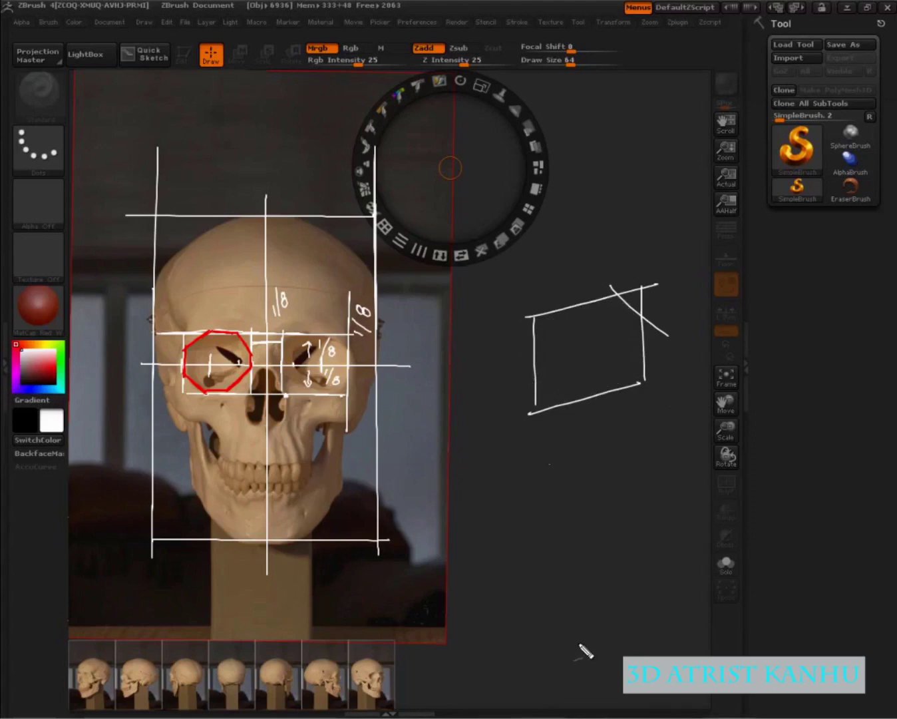
key(ctrl+z)
key(ctrl+z)
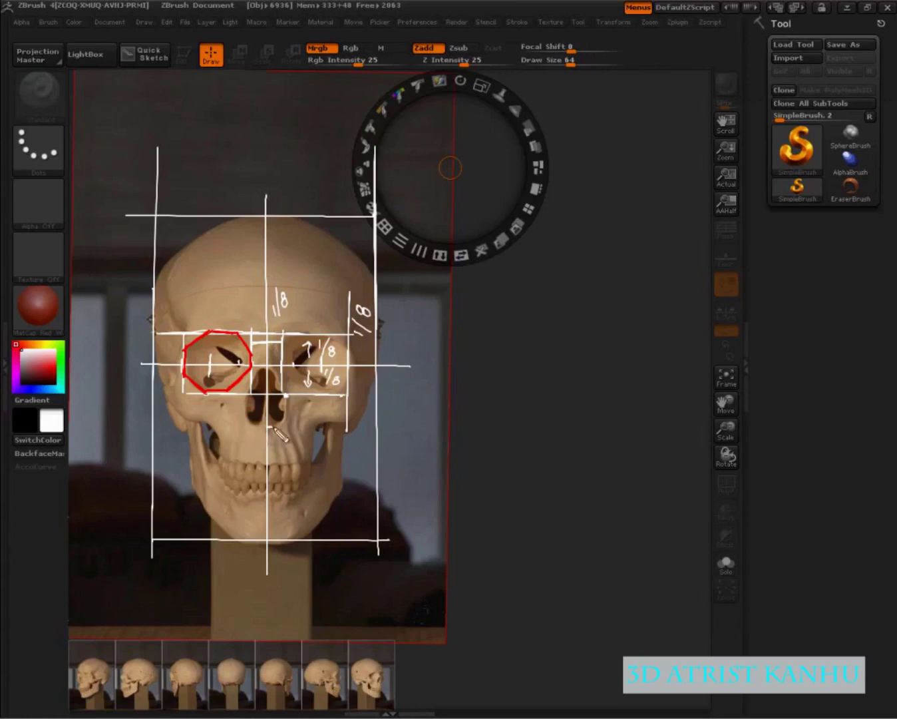
Draw a horizontal guide at the base of the nose and label the space between it and the socket line 1/8.
drag(247, 426, 291, 427)
drag(346, 430, 173, 423)
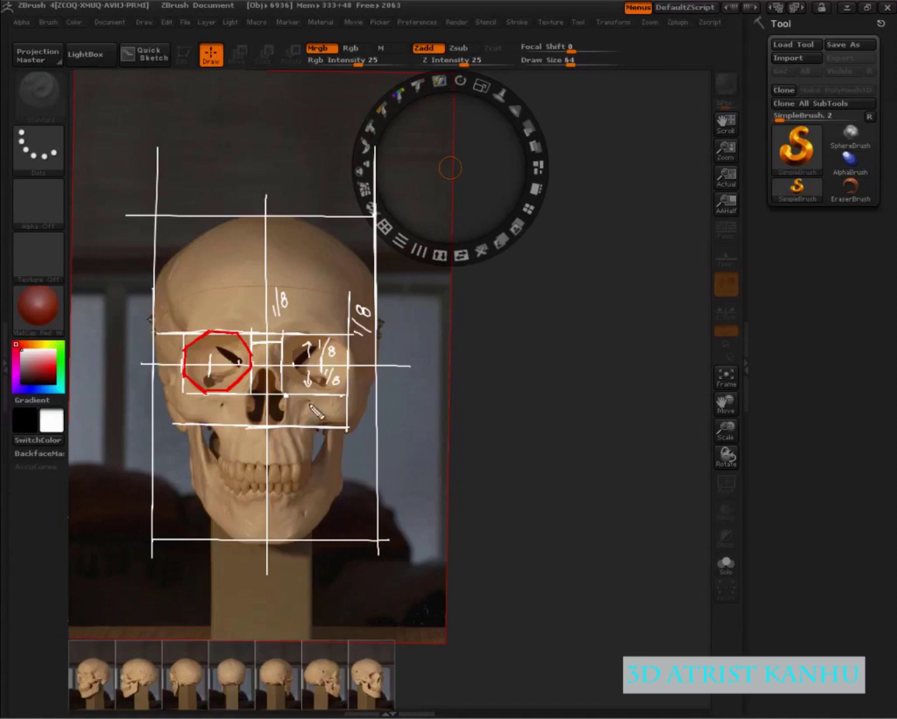
mouse_move(309, 400)
mouse_down()
mouse_move(310, 416)
mouse_move(323, 415)
mouse_move(331, 400)
mouse_move(335, 416)
mouse_up()
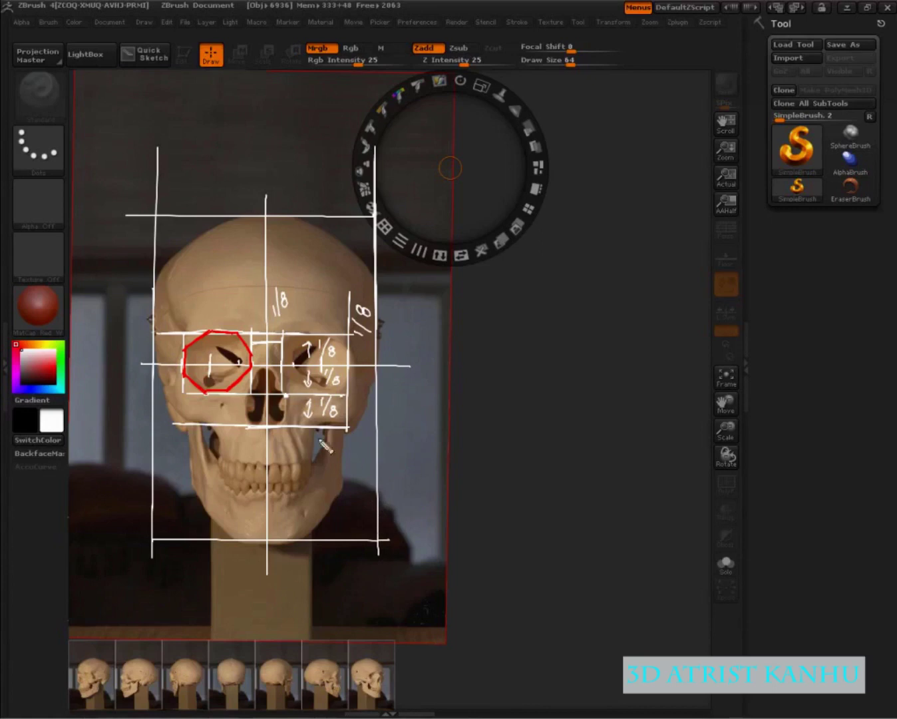
Outline the nasal opening in red from the eye line down to the nose base guide, and label its height 1/4.
drag(268, 368, 271, 370)
drag(268, 367, 274, 367)
mouse_move(248, 427)
mouse_down()
mouse_move(274, 427)
mouse_move(259, 427)
mouse_up()
mouse_move(360, 383)
mouse_down()
mouse_move(355, 402)
mouse_move(364, 403)
mouse_up()
mouse_move(285, 421)
mouse_down()
mouse_move(283, 395)
mouse_move(246, 395)
mouse_up()
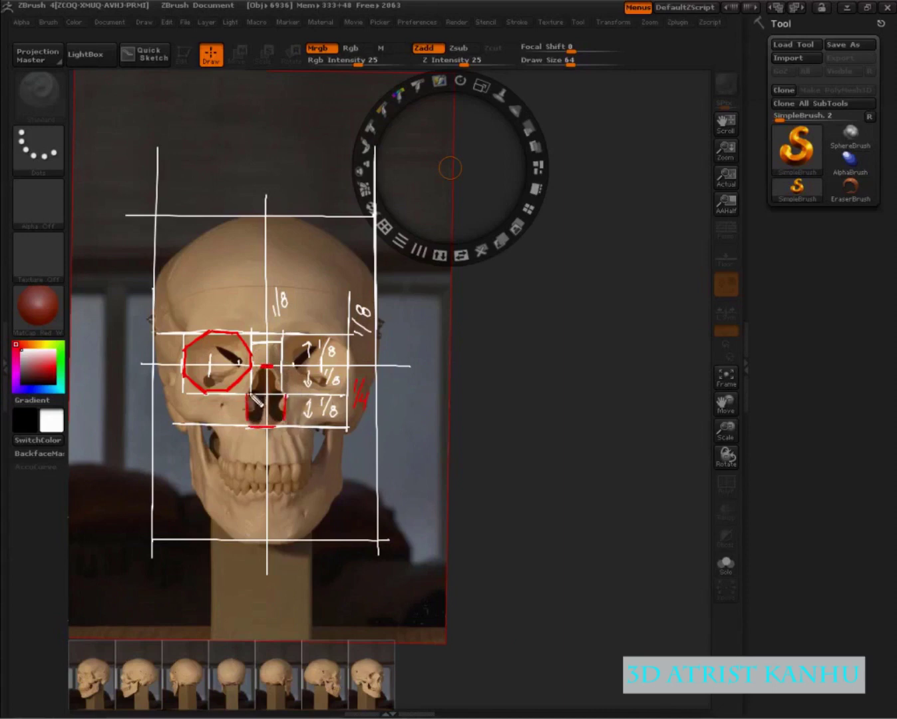
mouse_move(248, 395)
mouse_down()
mouse_move(276, 379)
mouse_move(285, 402)
mouse_up()
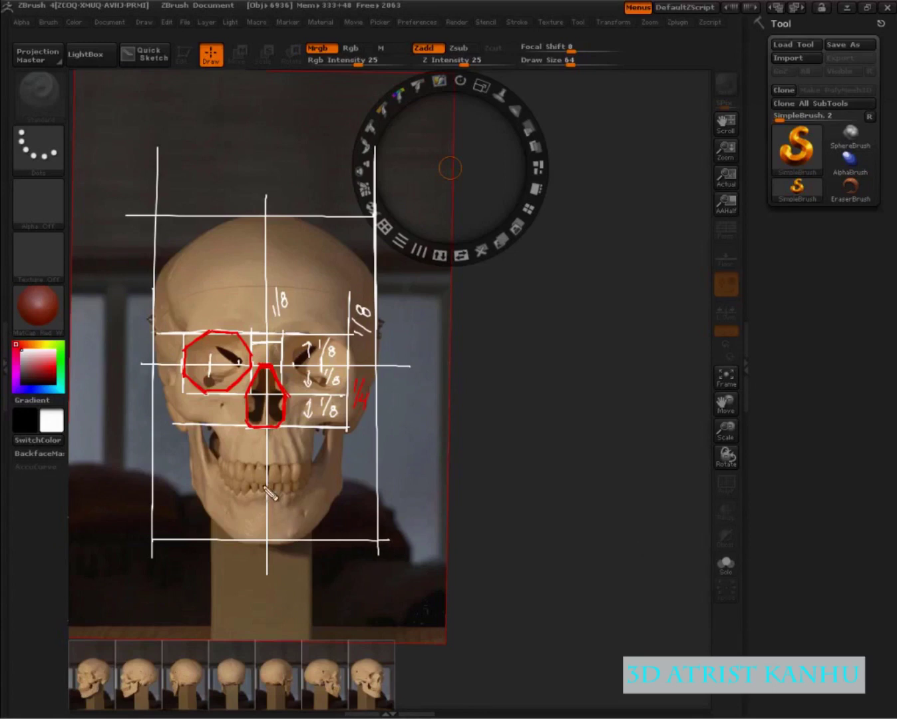
Draw a white mouth line midway between the nose base and chin guides, and label the halves above and below it 1/2.
drag(258, 483, 274, 483)
mouse_move(290, 447)
mouse_down()
mouse_move(309, 462)
mouse_move(299, 514)
mouse_move(312, 521)
mouse_up()
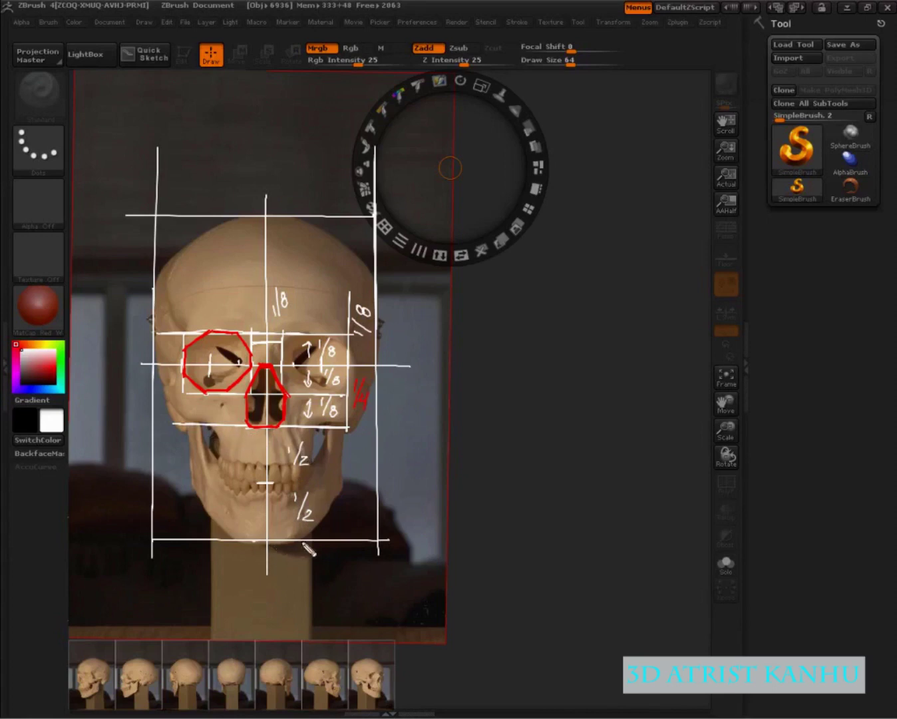
drag(239, 482, 251, 481)
key(ctrl+z)
drag(255, 479, 303, 481)
Try a red vertical guide down from the centre of the eye socket and a red curve along the upper teeth.
mouse_move(221, 337)
mouse_down()
mouse_move(217, 492)
mouse_move(219, 300)
mouse_up()
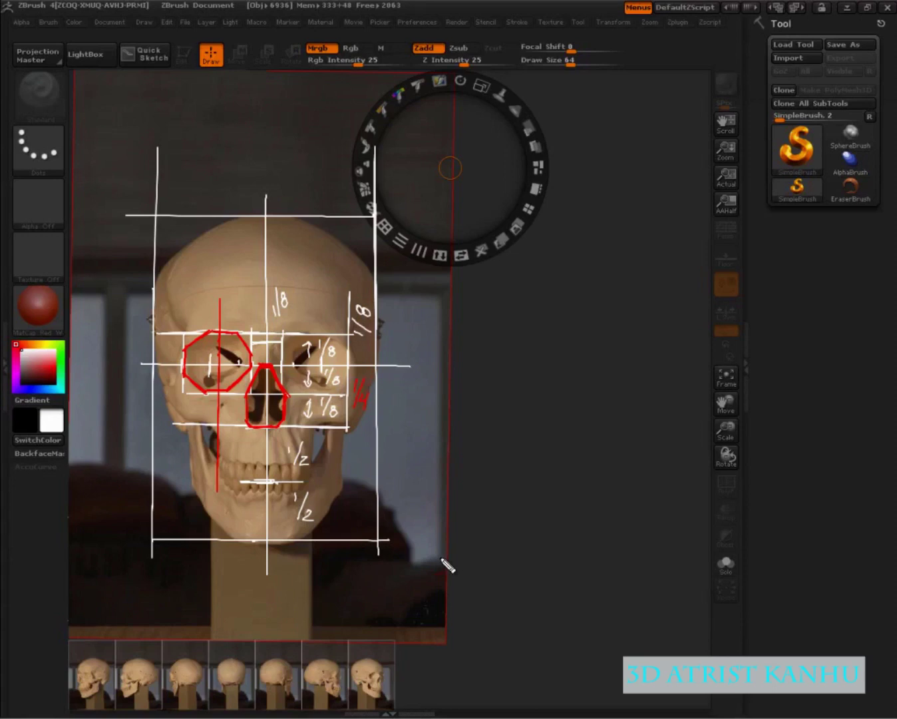
key(ctrl+z)
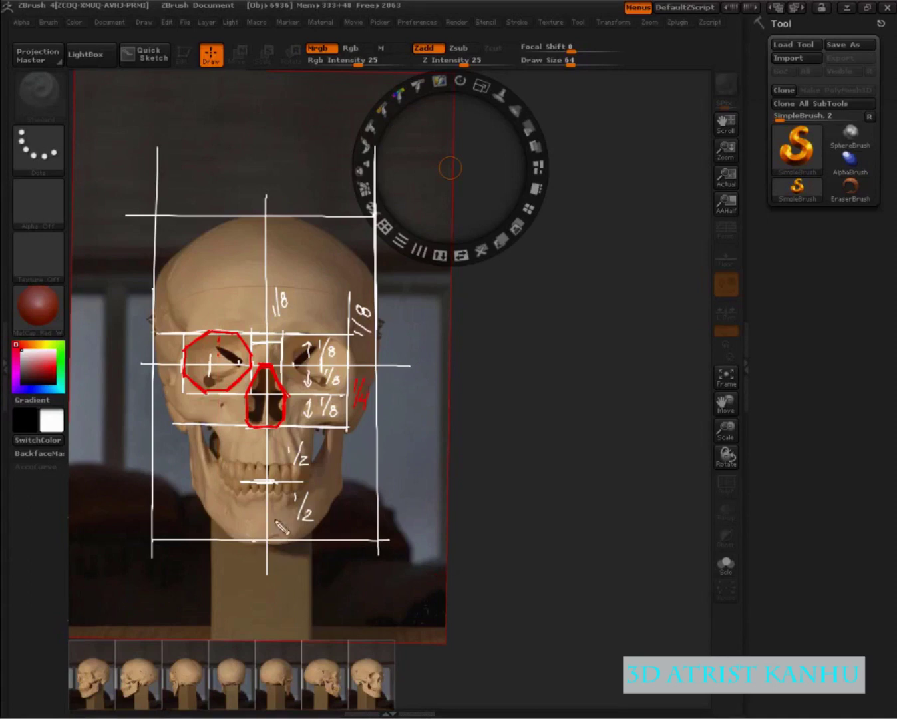
mouse_move(219, 464)
mouse_down()
mouse_move(250, 483)
mouse_move(313, 475)
mouse_up()
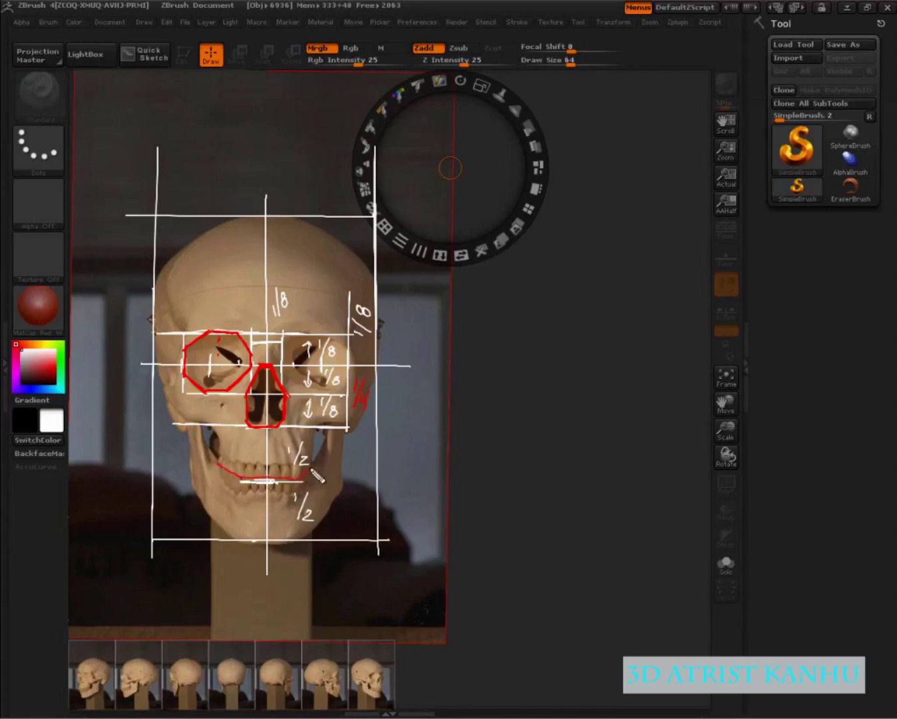
mouse_move(230, 458)
mouse_down()
mouse_move(214, 465)
mouse_move(228, 473)
mouse_up()
drag(309, 460, 313, 474)
Try slanted red guides from both sides of the nasal opening down to the teeth, and undo them.
mouse_move(247, 430)
mouse_down()
mouse_move(238, 481)
mouse_move(242, 467)
mouse_up()
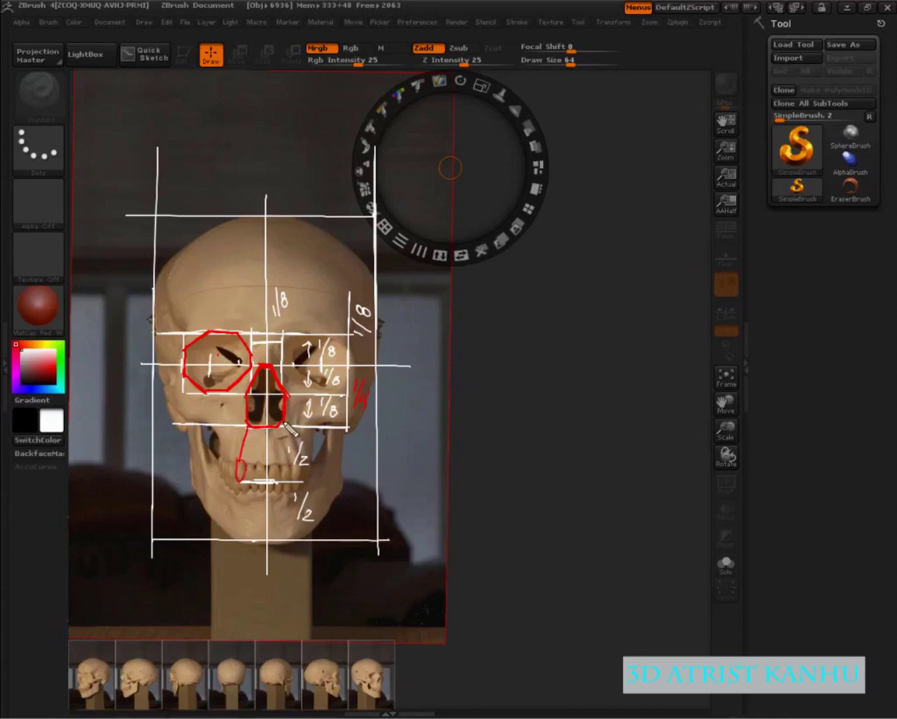
drag(284, 424, 298, 484)
key(ctrl+z)
key(ctrl+z)
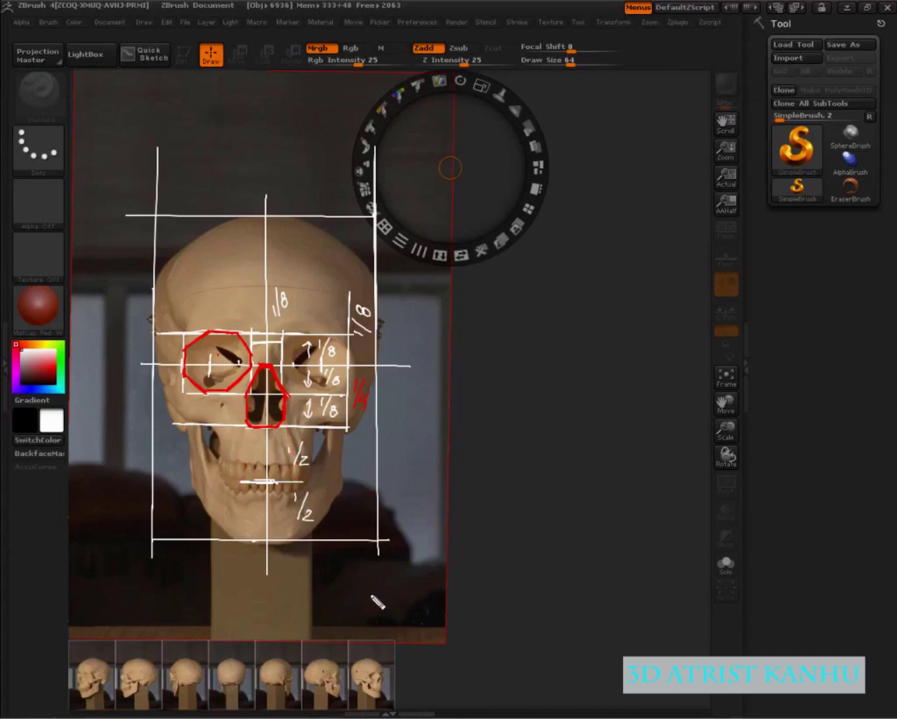
Mark both mouth corners in red at the ends of the mouth line and outline the upper and lower lips between them.
click(231, 472)
click(305, 478)
drag(230, 474, 230, 482)
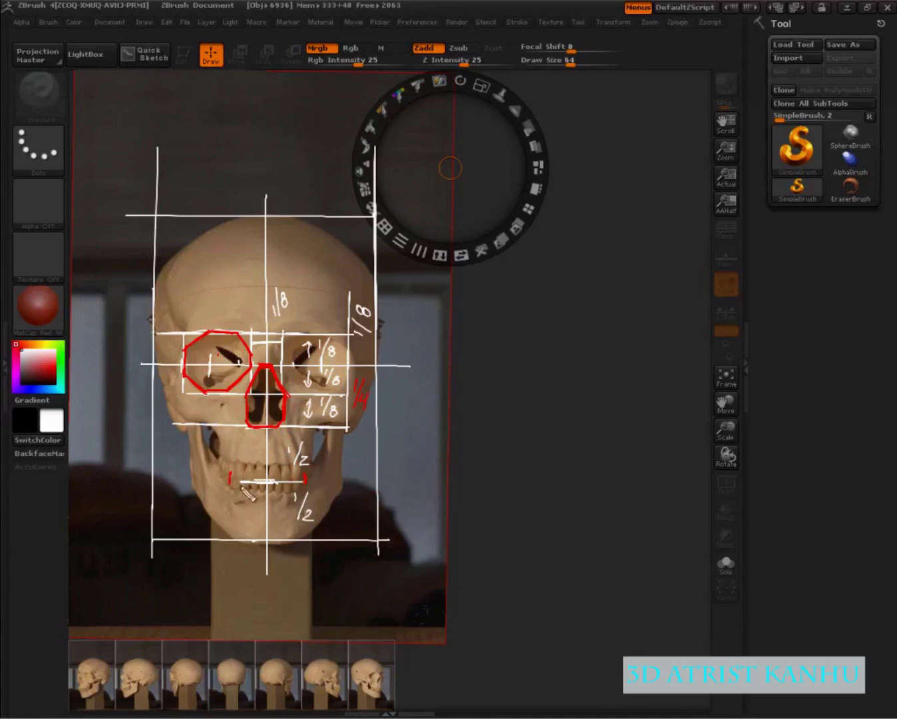
mouse_move(267, 470)
mouse_down()
mouse_move(235, 480)
mouse_move(304, 478)
mouse_move(262, 494)
mouse_move(280, 498)
mouse_move(234, 484)
mouse_up()
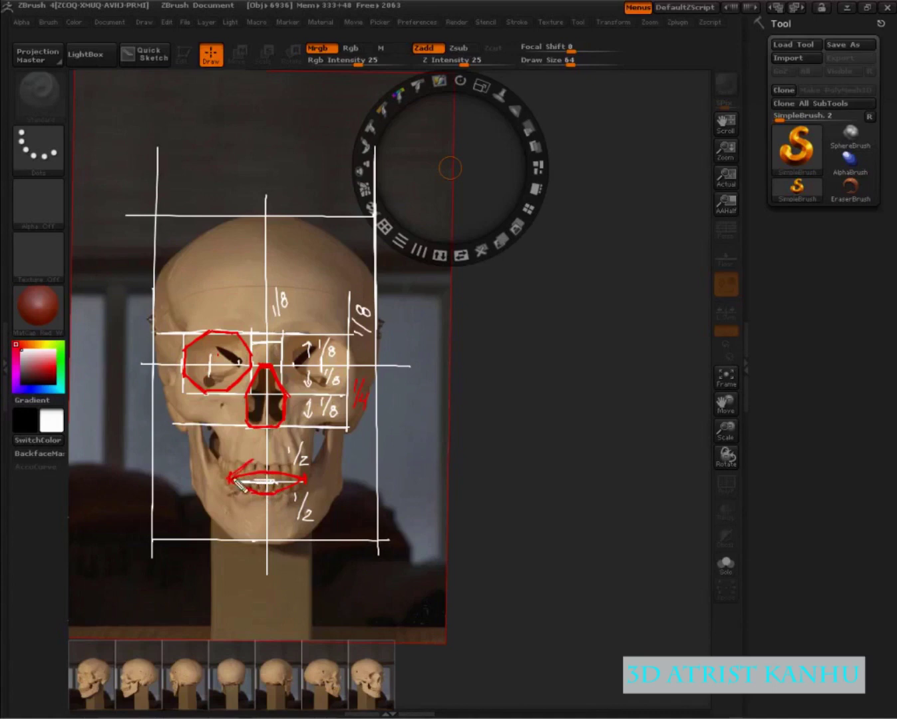
mouse_move(230, 478)
mouse_down()
mouse_move(284, 461)
mouse_move(299, 482)
mouse_up()
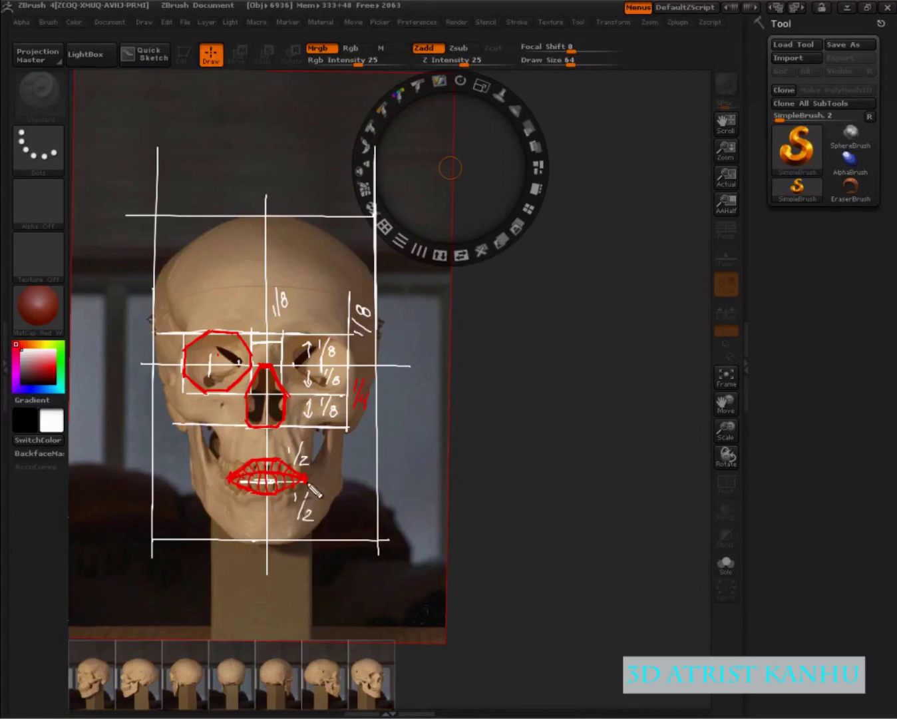
drag(343, 488, 321, 484)
key(ctrl+z)
Write the fractions 1/8 and 1/2 in white, one below the other, on the empty canvas beside the skull.
drag(533, 286, 529, 324)
mouse_move(555, 274)
mouse_down()
mouse_move(538, 347)
mouse_move(574, 326)
mouse_move(567, 324)
mouse_up()
drag(533, 383, 534, 411)
drag(571, 364, 546, 446)
mouse_move(567, 418)
mouse_down()
mouse_move(575, 442)
mouse_move(602, 440)
mouse_up()
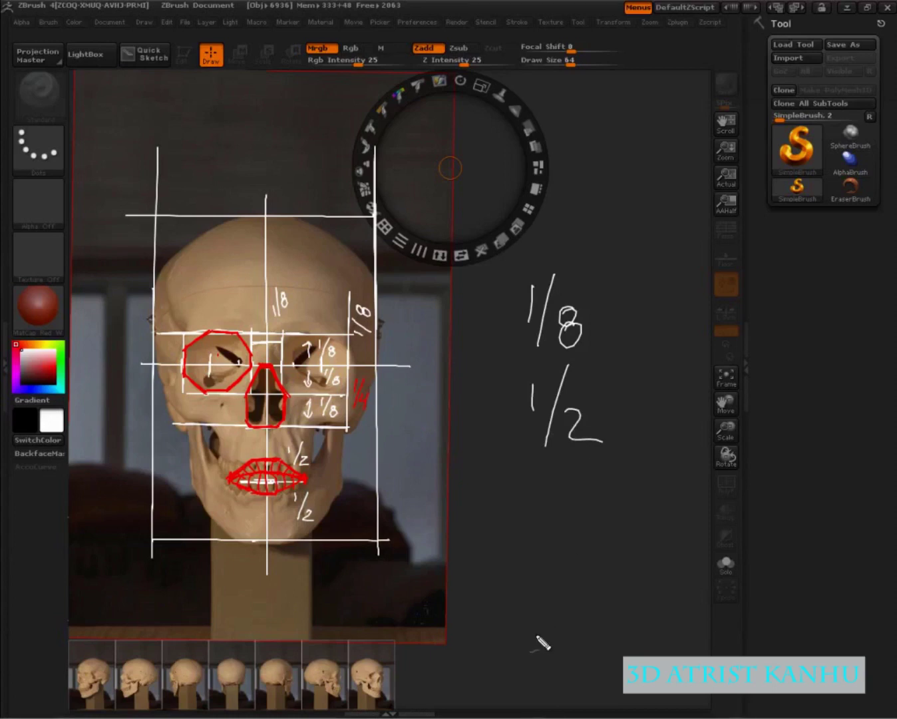